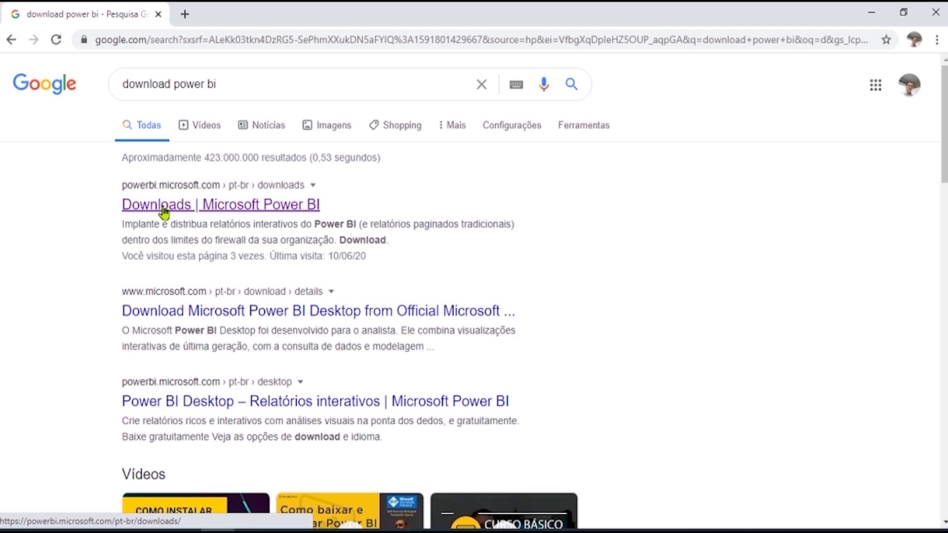
# Open the Microsoft Power BI Downloads search result and locate the download options under Microsoft Power BI Desktop
pyautogui.click(164, 212)
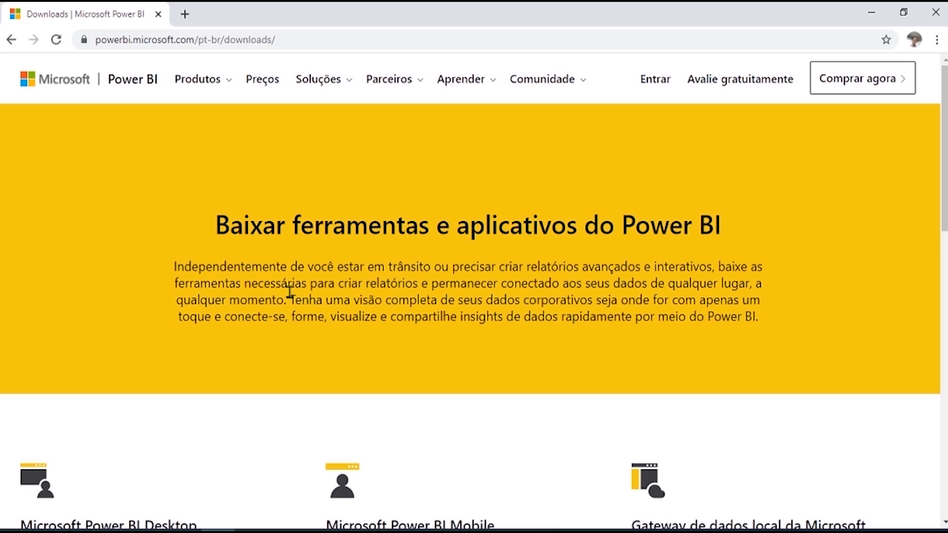
pyautogui.scroll(-5, 290, 292)
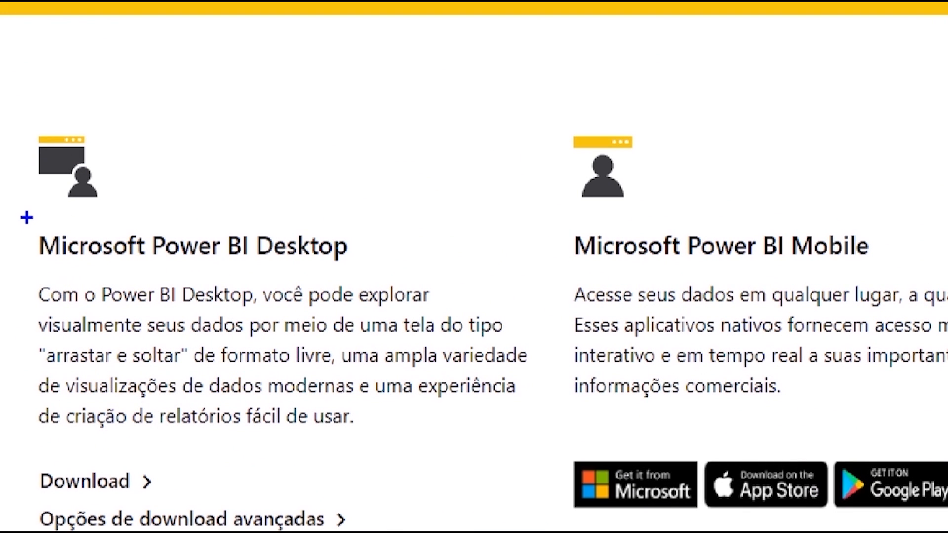
pyautogui.moveTo(26, 217)
pyautogui.mouseDown()
pyautogui.moveTo(47, 254)
pyautogui.moveTo(265, 281)
pyautogui.moveTo(455, 287)
pyautogui.moveTo(426, 266)
pyautogui.moveTo(417, 278)
pyautogui.mouseUp()
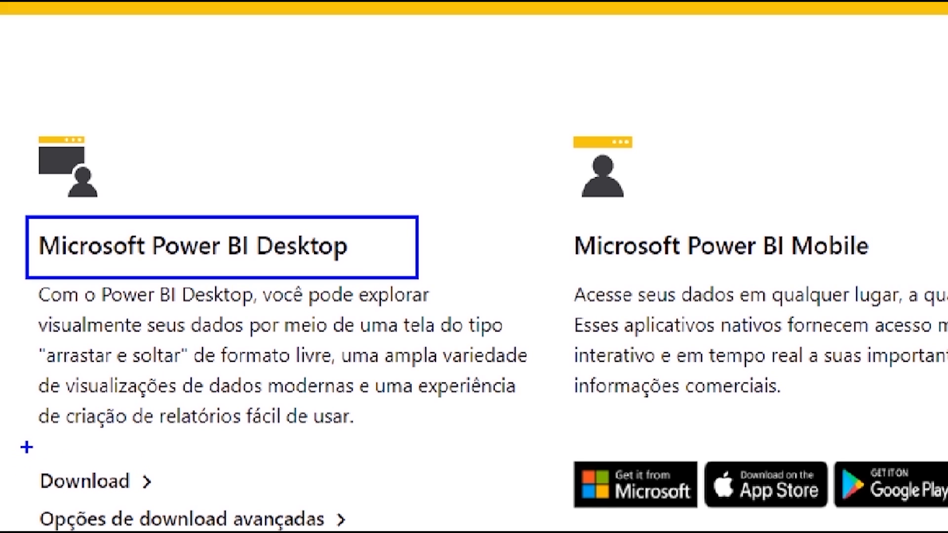
pyautogui.moveTo(27, 447); pyautogui.dragTo(200, 499)
pyautogui.moveTo(19, 506); pyautogui.dragTo(385, 532)
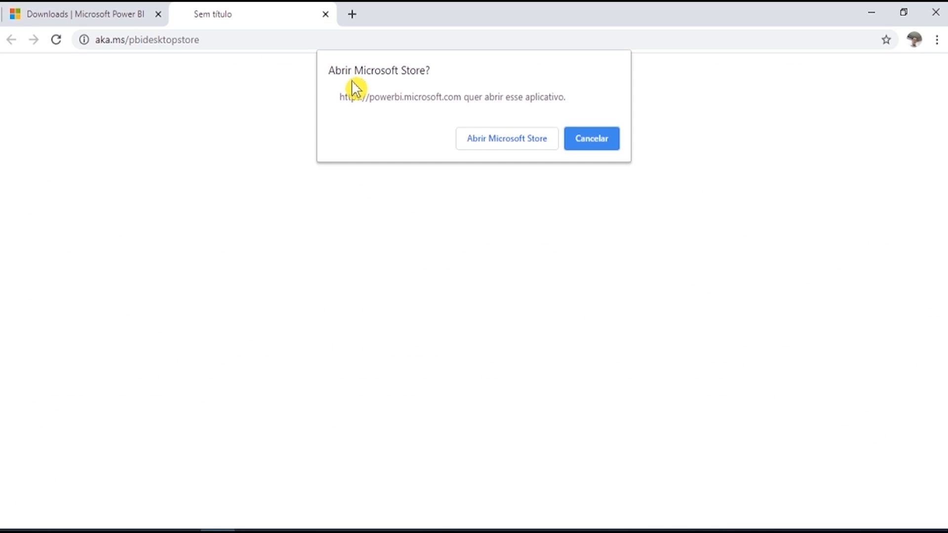
# View the Power BI Desktop listing in Microsoft Store, then close the store
pyautogui.click(544, 145)
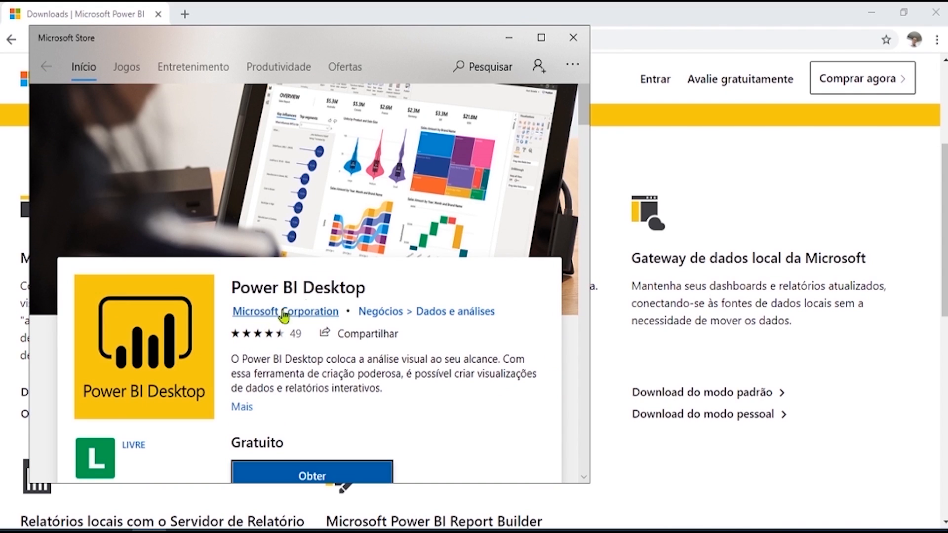
pyautogui.scroll(-2, 384, 291)
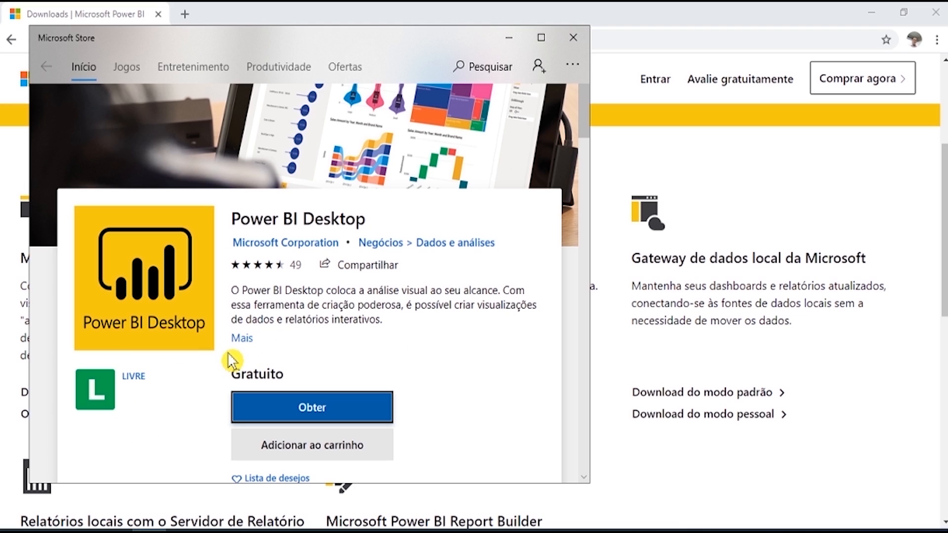
pyautogui.click(573, 38)
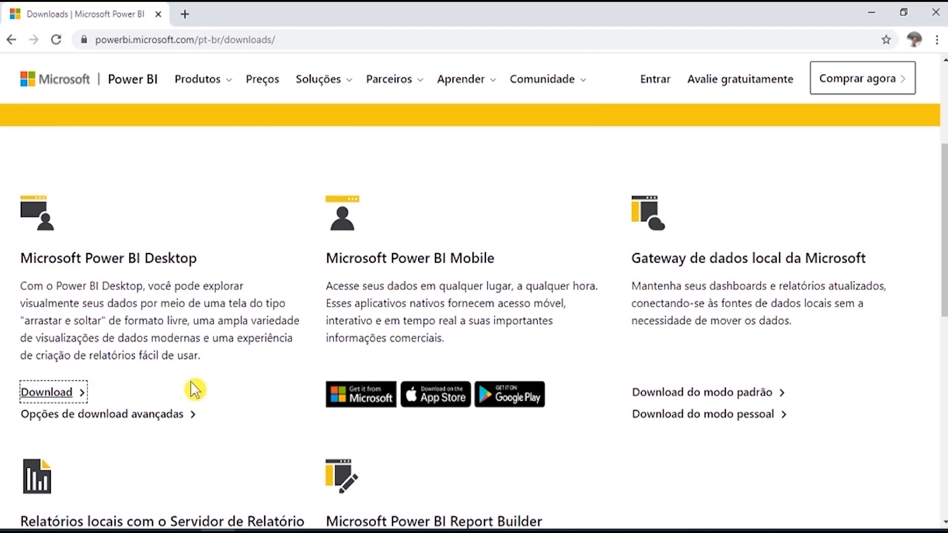
# Open the advanced download options for Power BI Desktop and set the page language to Portuguese (Brazil)
pyautogui.click(74, 417)
pyautogui.scroll(-5, 344, 420)
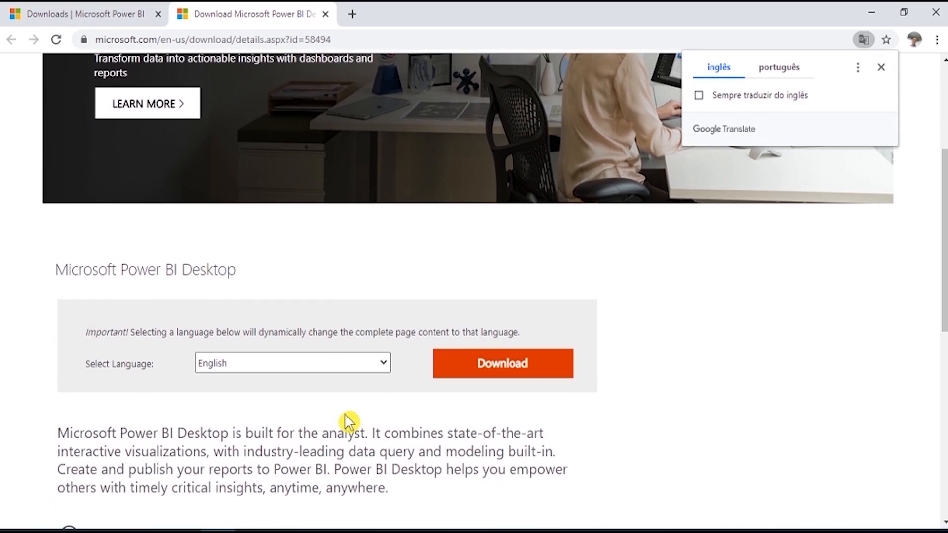
pyautogui.scroll(-1, 348, 422)
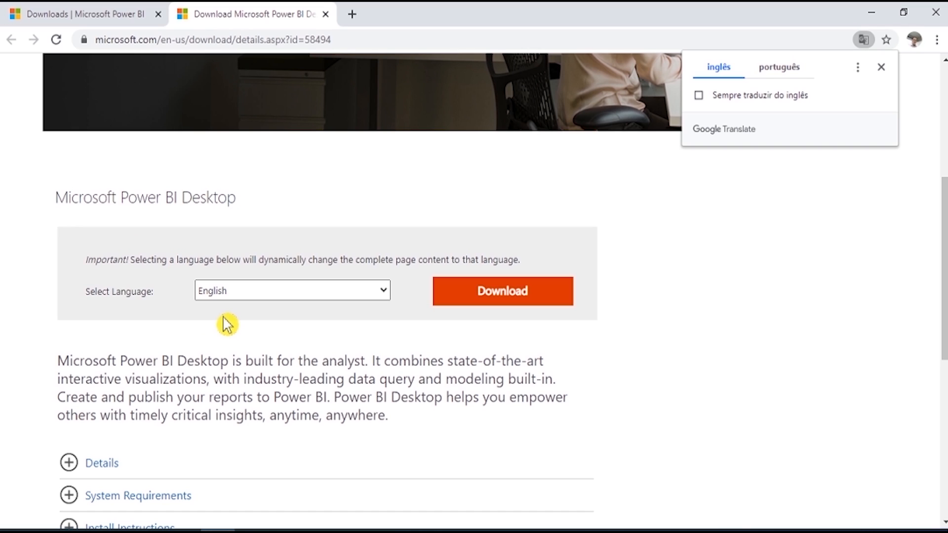
pyautogui.click(384, 297)
pyautogui.scroll(-6, 382, 119)
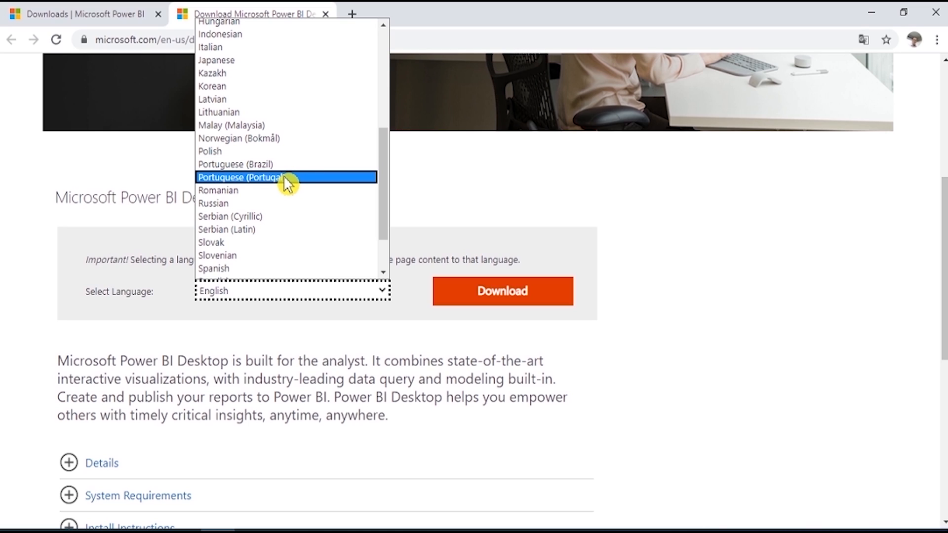
pyautogui.click(245, 167)
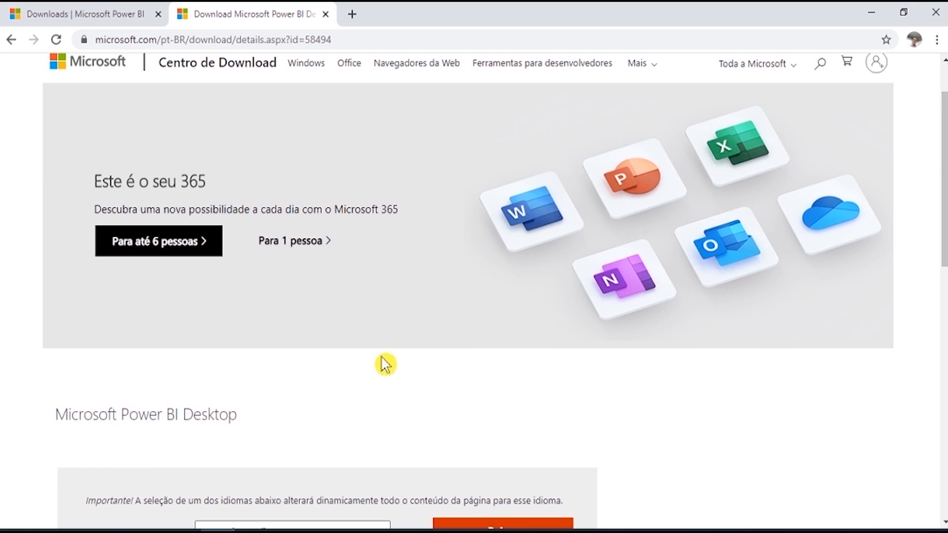
# Request the Power BI Desktop download and review the 64-bit and 32-bit installer files offered
pyautogui.scroll(-3, 385, 364)
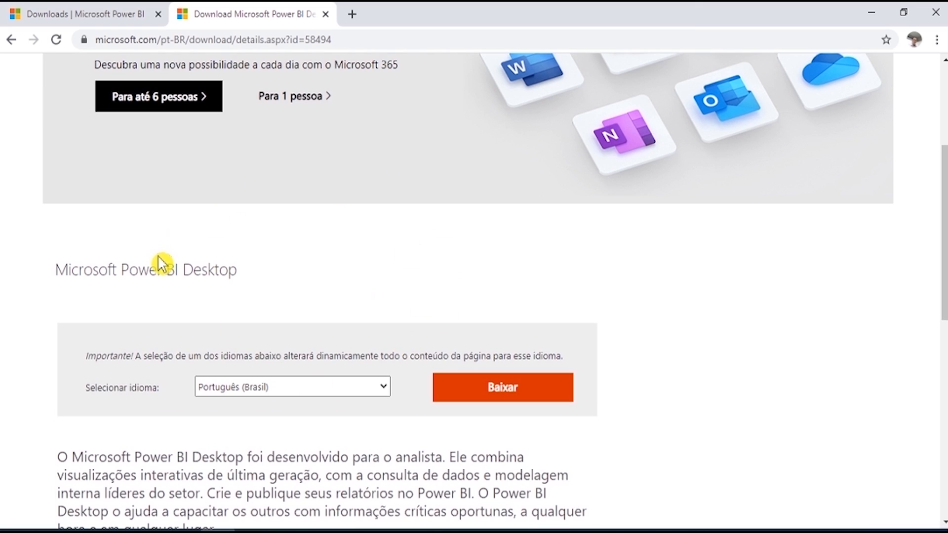
pyautogui.scroll(-3, 160, 262)
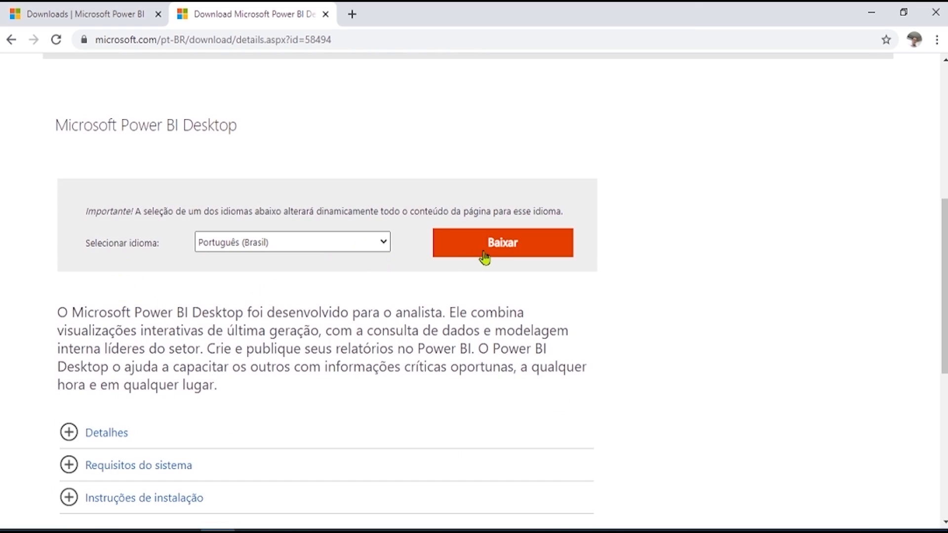
pyautogui.click(501, 252)
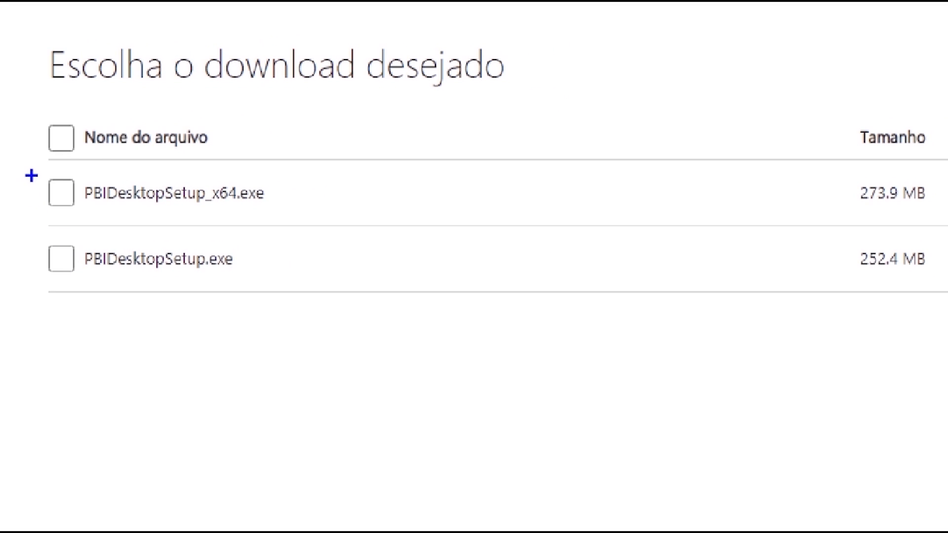
pyautogui.moveTo(30, 156)
pyautogui.mouseDown()
pyautogui.moveTo(205, 266)
pyautogui.moveTo(304, 209)
pyautogui.mouseUp()
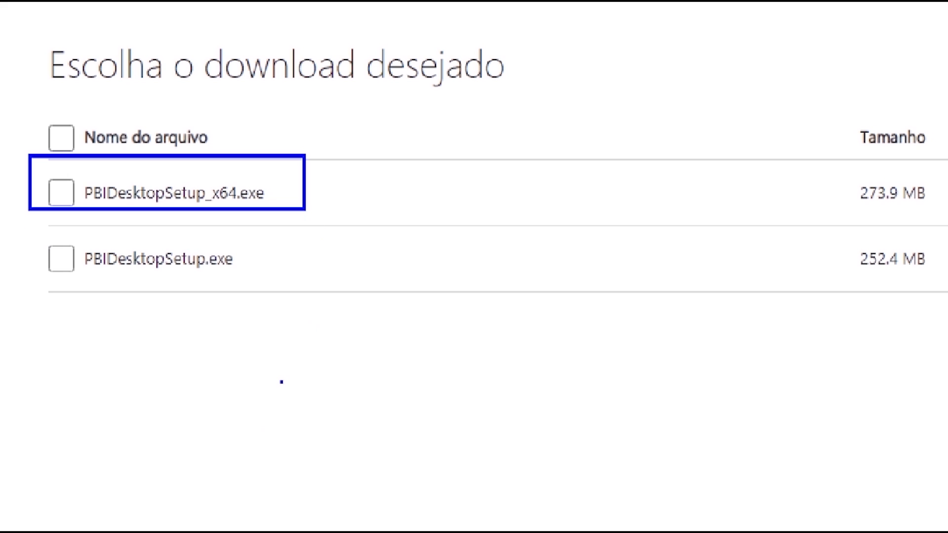
pyautogui.moveTo(33, 236)
pyautogui.mouseDown()
pyautogui.moveTo(239, 309)
pyautogui.moveTo(286, 312)
pyautogui.mouseUp()
pyautogui.press('Escape')
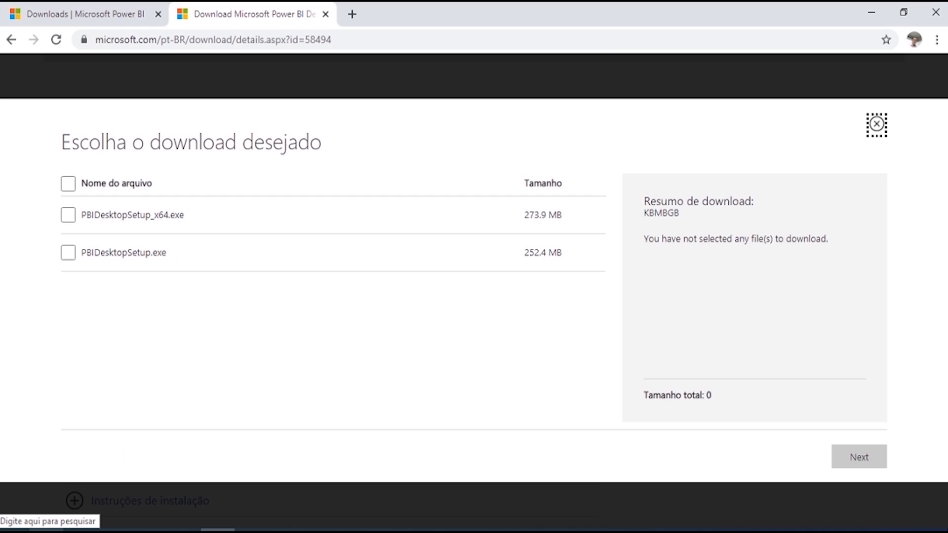
# Search Windows for "sistema", check the system type in Informações do sistema, and close it
pyautogui.click(101, 518)
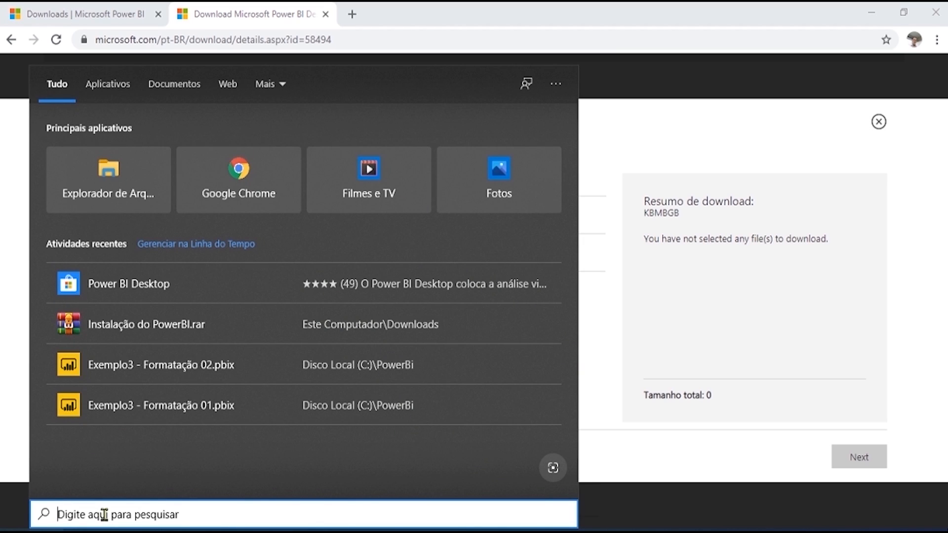
pyautogui.write('sistema')
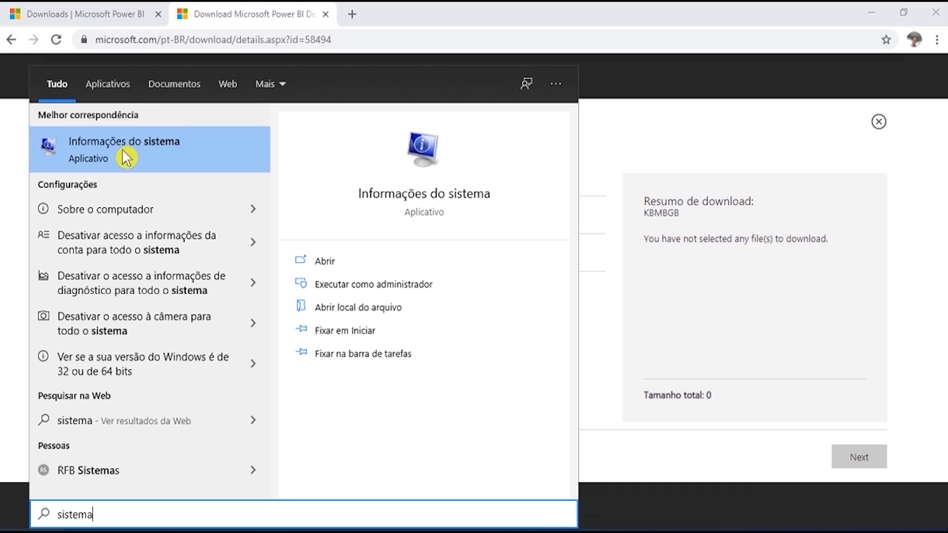
pyautogui.click(125, 157)
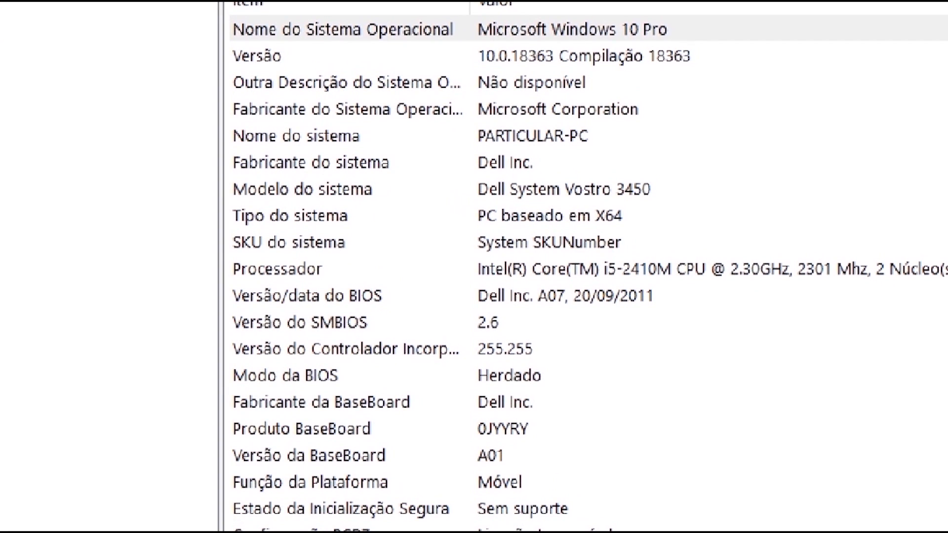
pyautogui.moveTo(457, 201)
pyautogui.mouseDown()
pyautogui.moveTo(555, 240)
pyautogui.moveTo(640, 232)
pyautogui.mouseUp()
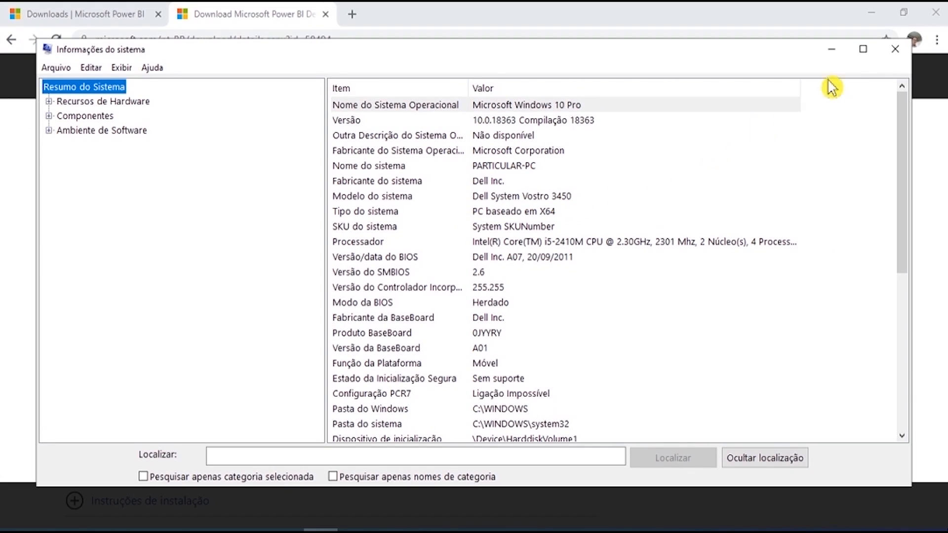
pyautogui.click(897, 49)
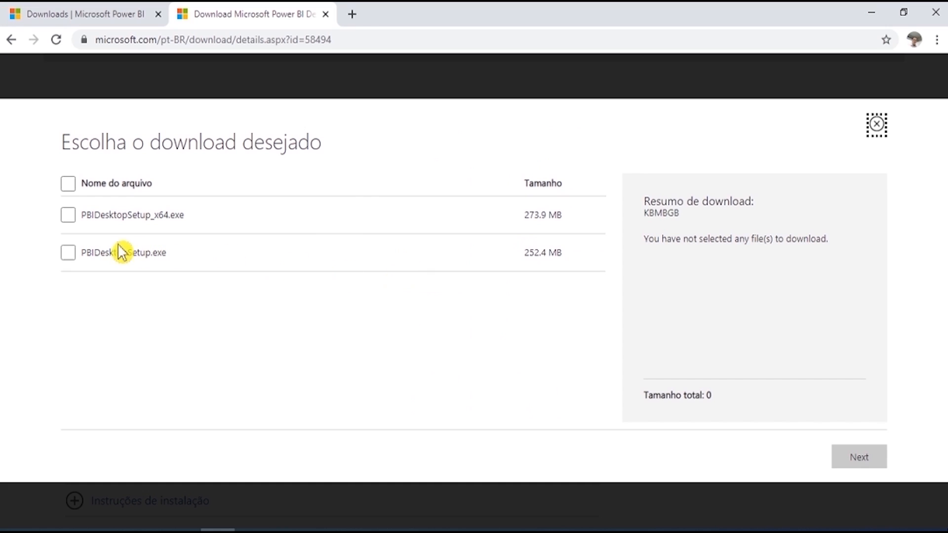
# Select only PBIDesktopSetup_x64.exe in the file list and start its download
pyautogui.click(69, 254)
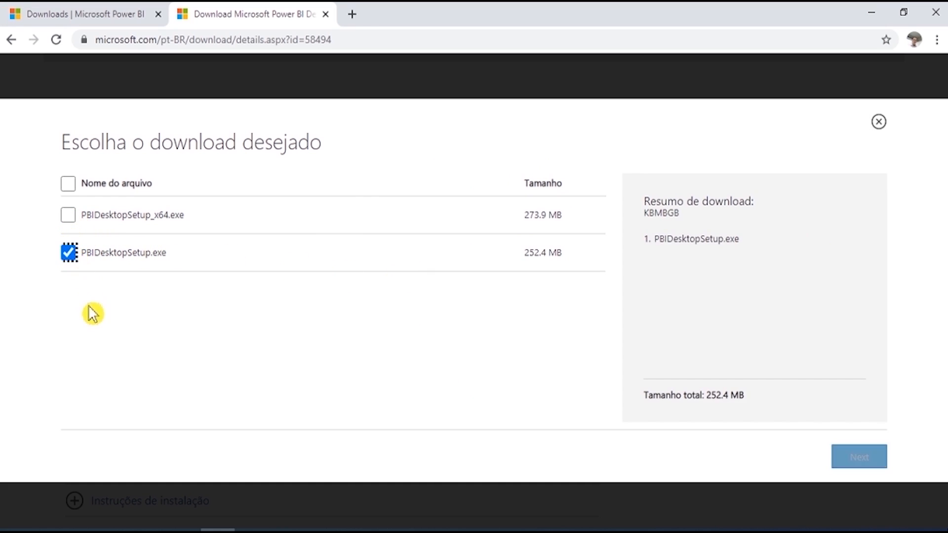
pyautogui.click(66, 254)
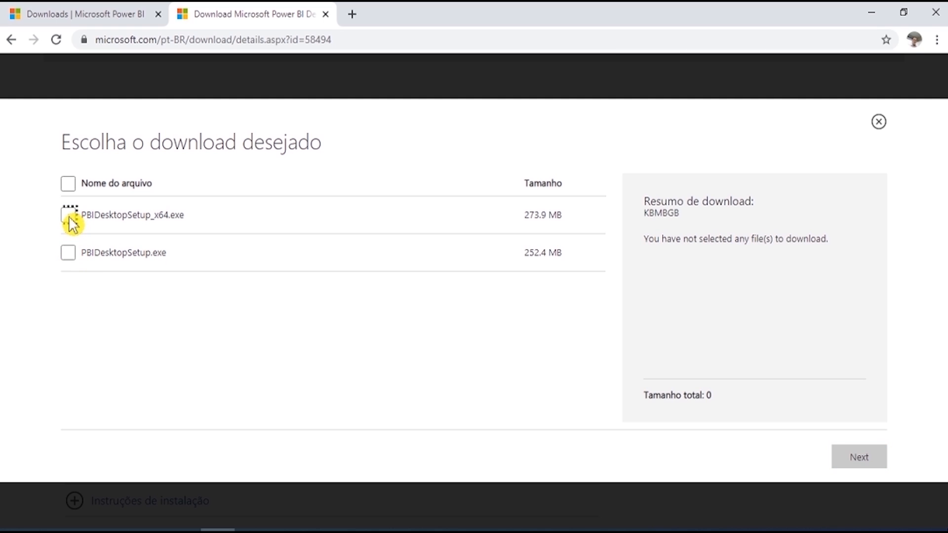
pyautogui.click(68, 216)
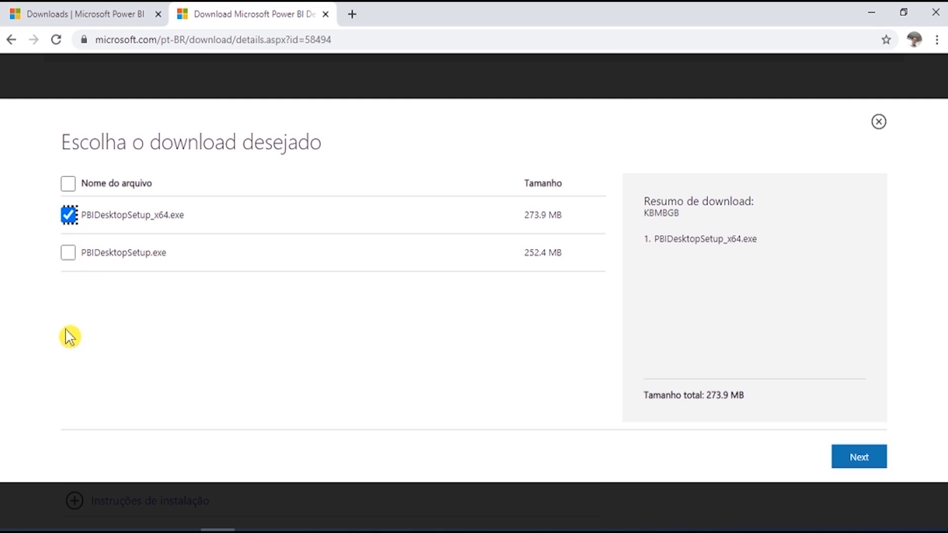
pyautogui.click(853, 465)
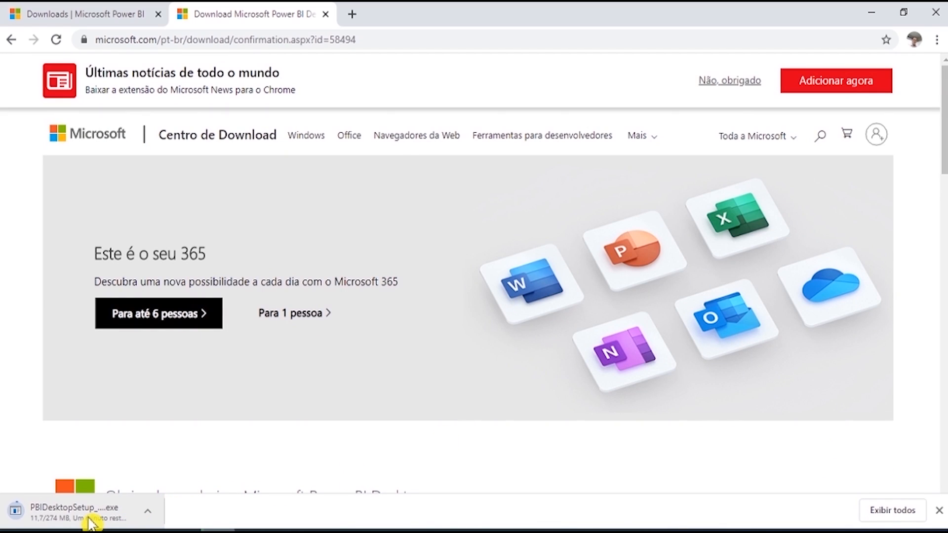
# Cancel the running download of the 64-bit Power BI Desktop installer
pyautogui.click(154, 512)
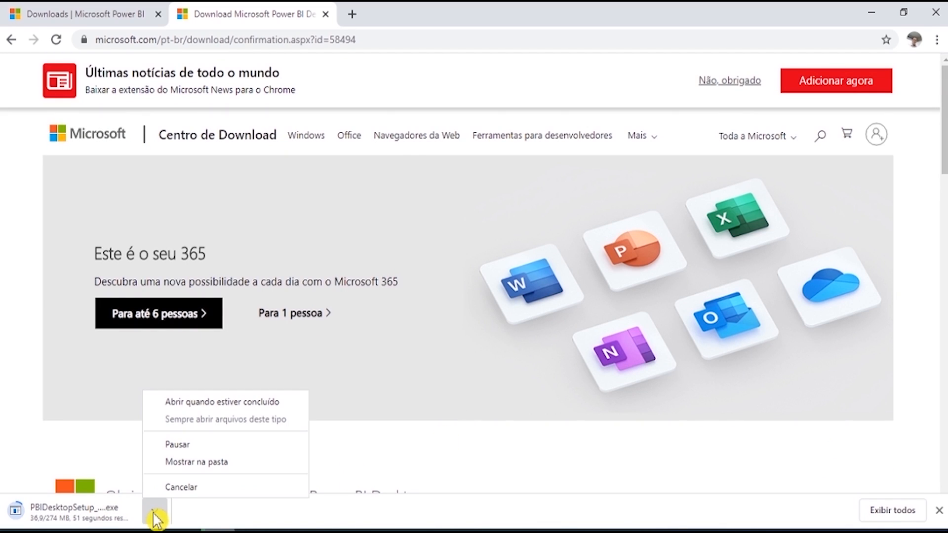
pyautogui.click(182, 487)
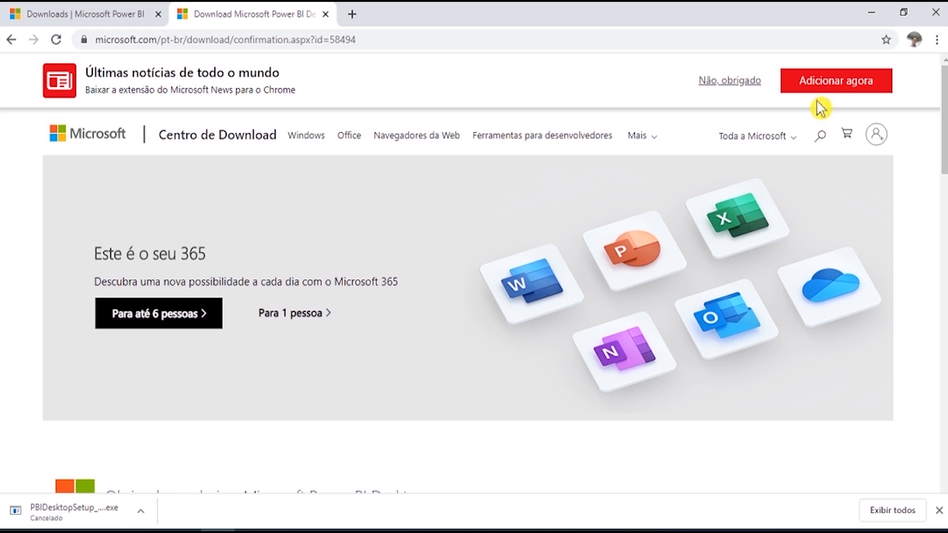
# Minimize the browser, open the Downloads folder in File Explorer and run PBIDesktopSetup_x64
pyautogui.click(871, 16)
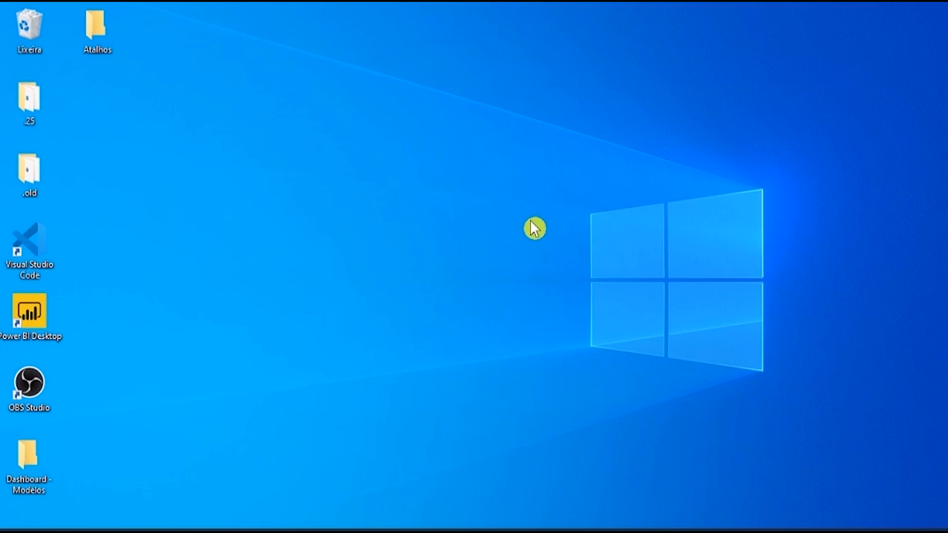
pyautogui.press('super+e')
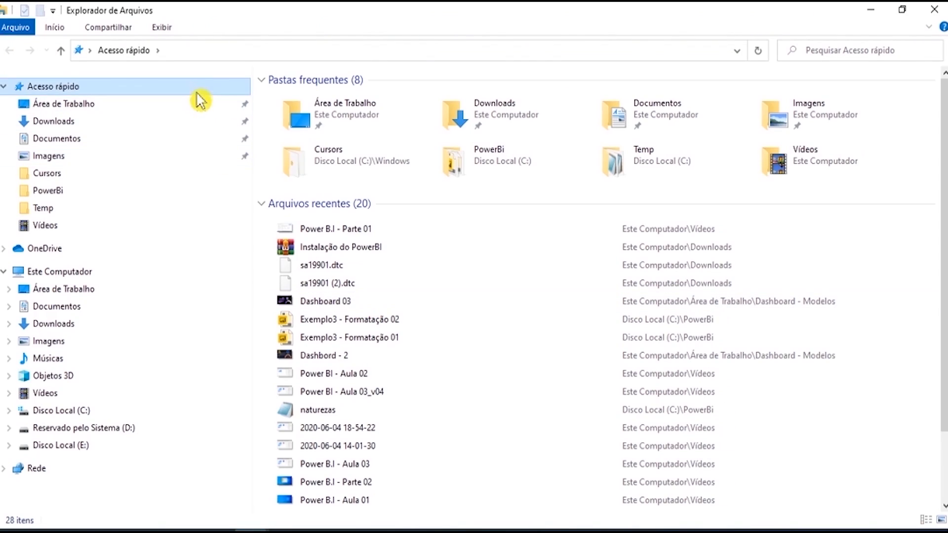
pyautogui.click(88, 324)
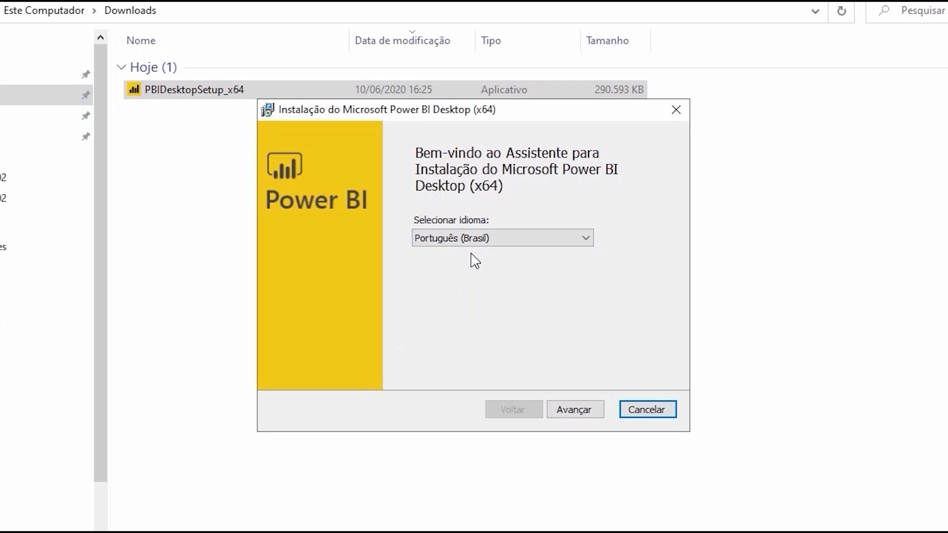
# Continue the setup in Português (Brasil), accept the license terms and keep the destination folder C:\Program Files\Microsoft Power BI Desktop\
pyautogui.click(586, 411)
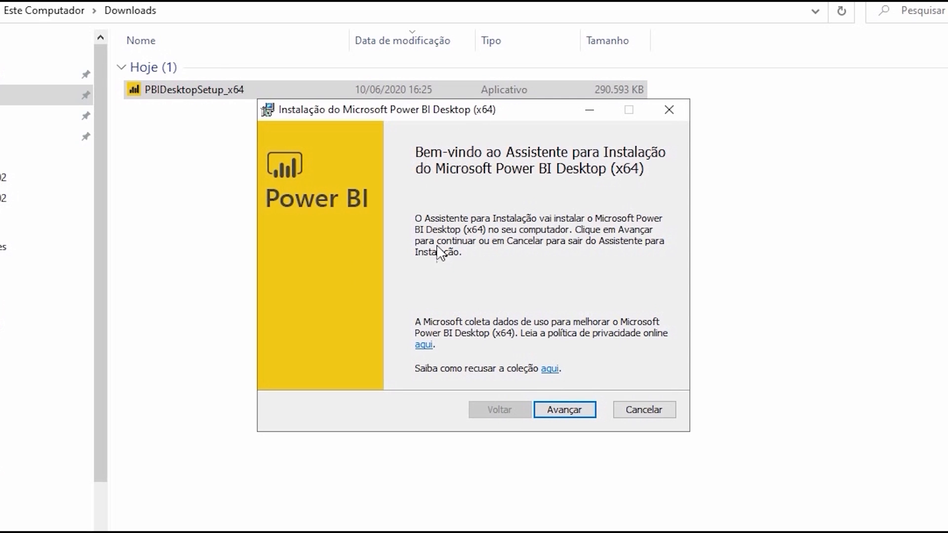
pyautogui.click(563, 413)
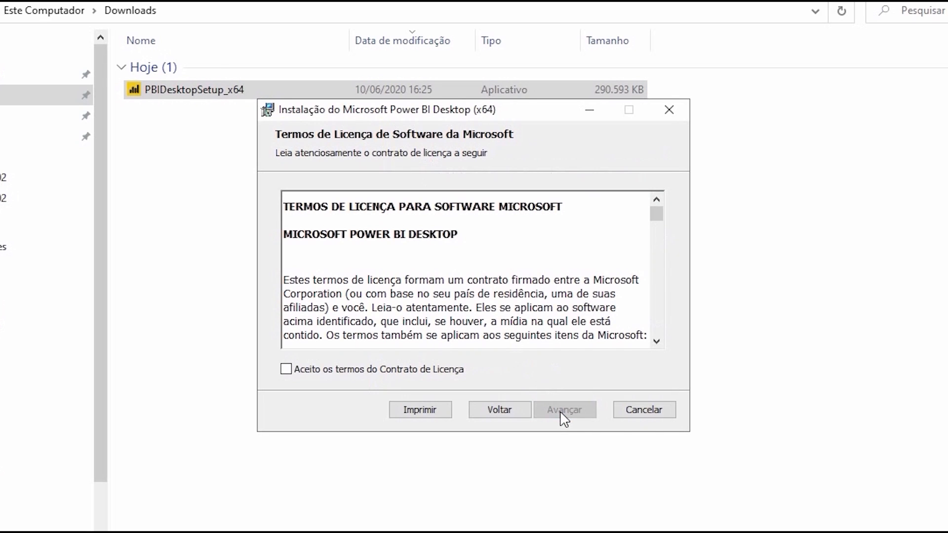
pyautogui.click(286, 371)
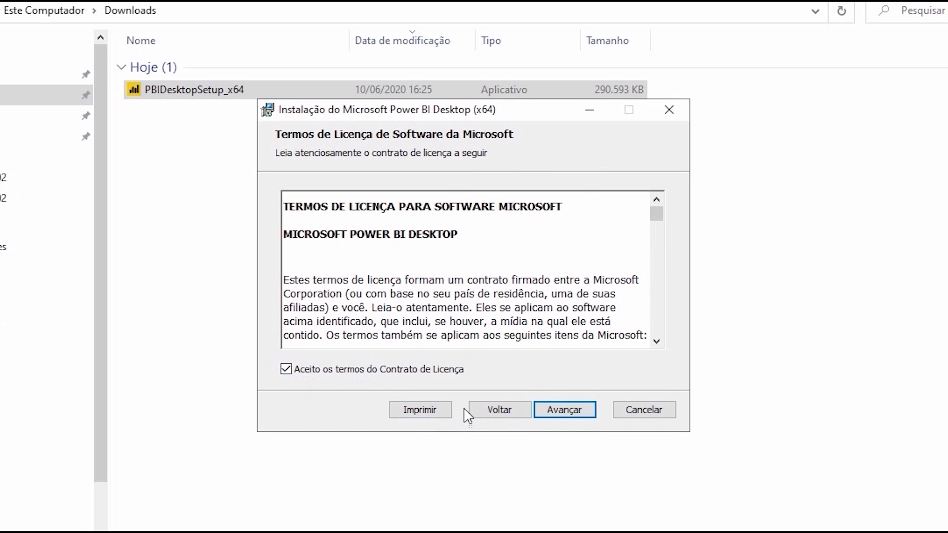
pyautogui.click(578, 414)
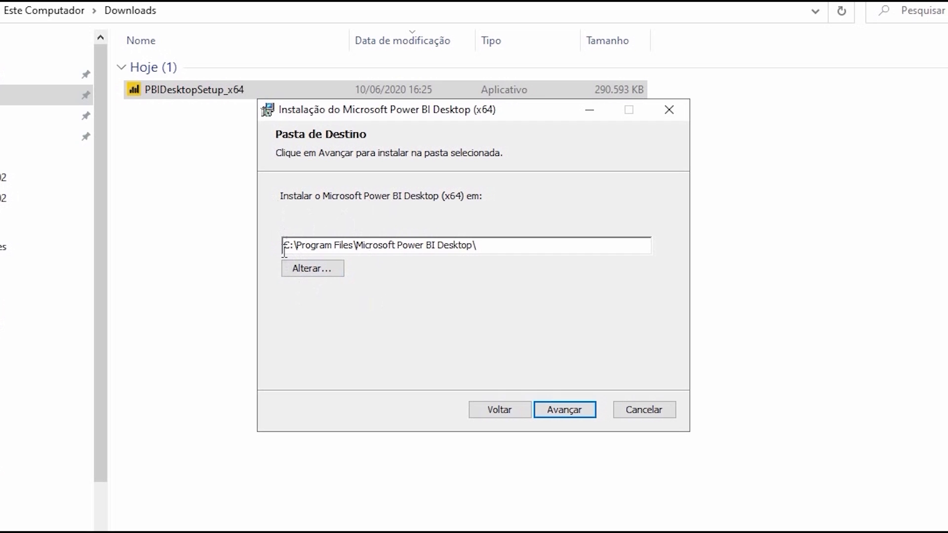
pyautogui.click(559, 416)
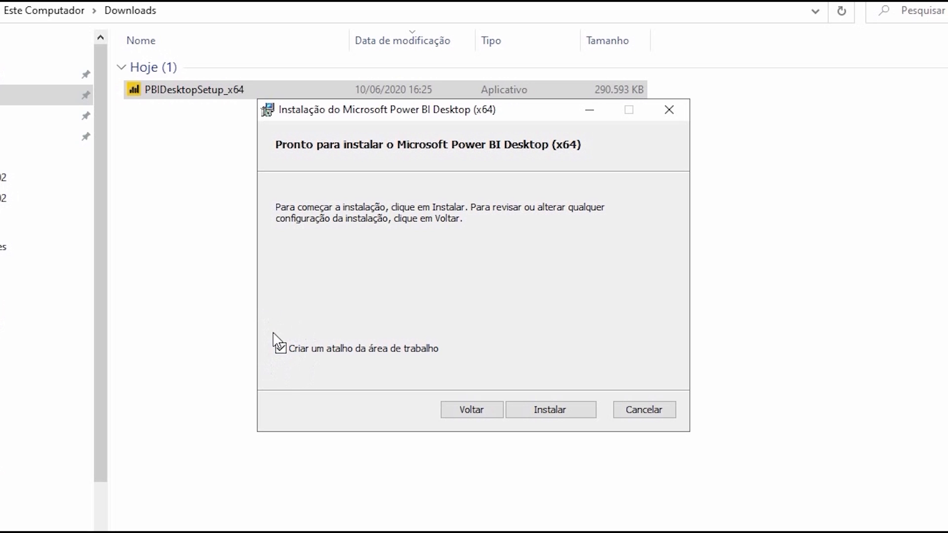
# Install Power BI Desktop with a desktop shortcut, finish the setup with launching enabled and close the welcome screen
pyautogui.click(535, 417)
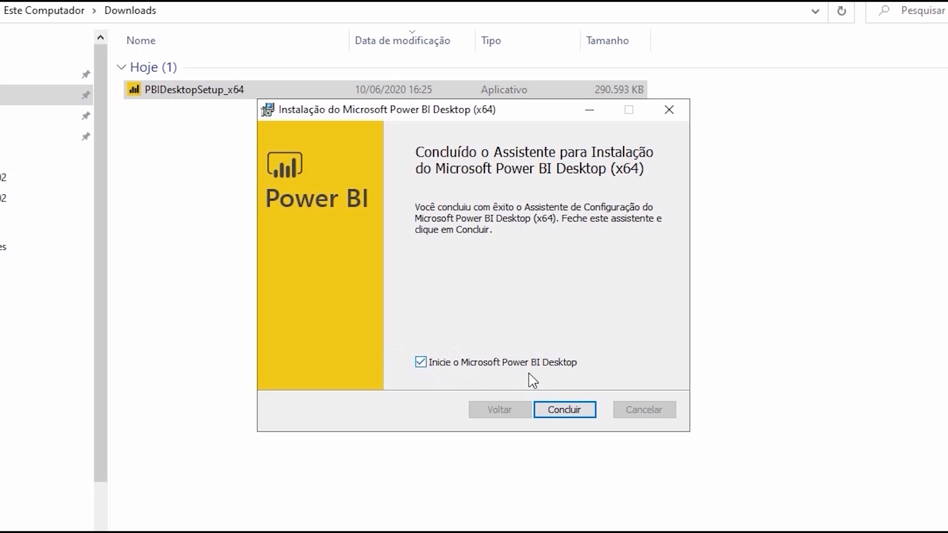
pyautogui.click(564, 410)
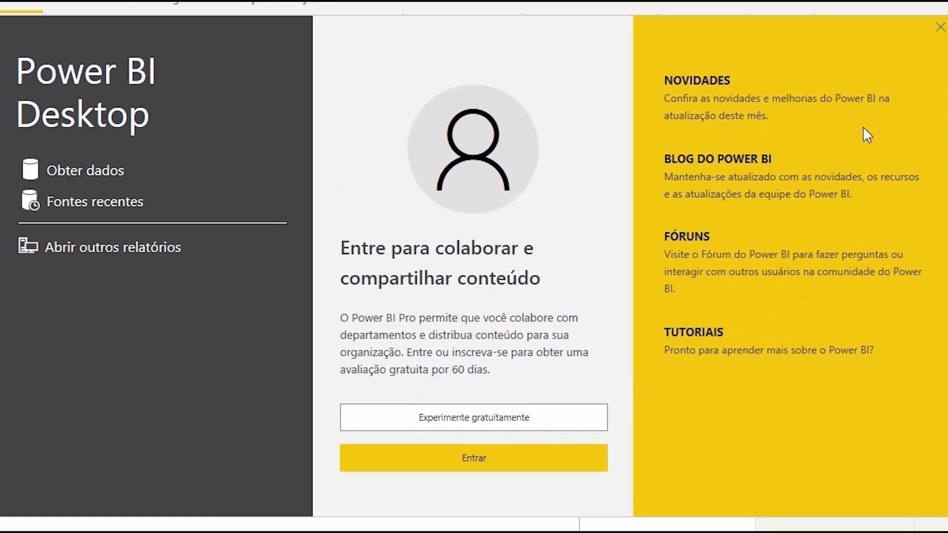
pyautogui.click(939, 27)
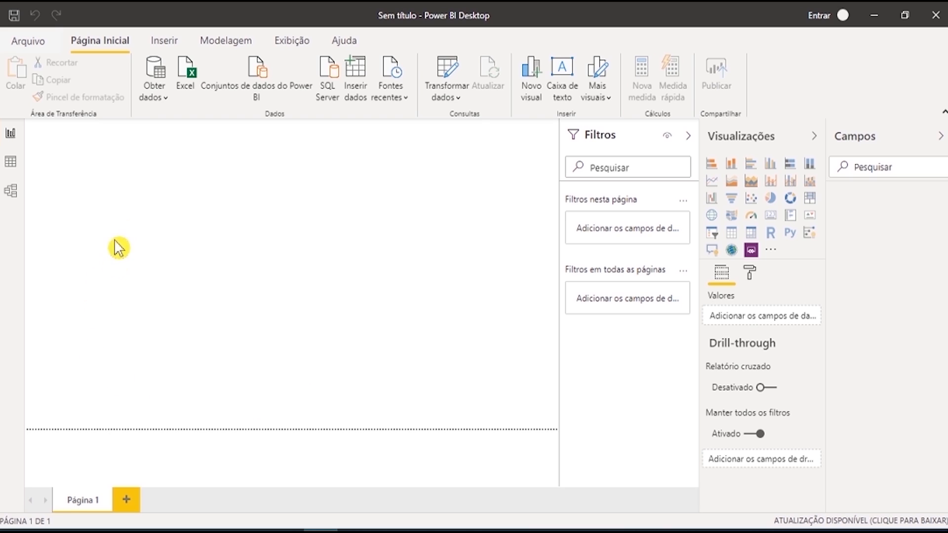
# Preview titulosapagar.csv from the C:\PowerBi folder as a Texto/CSV source and cancel the import
pyautogui.click(157, 96)
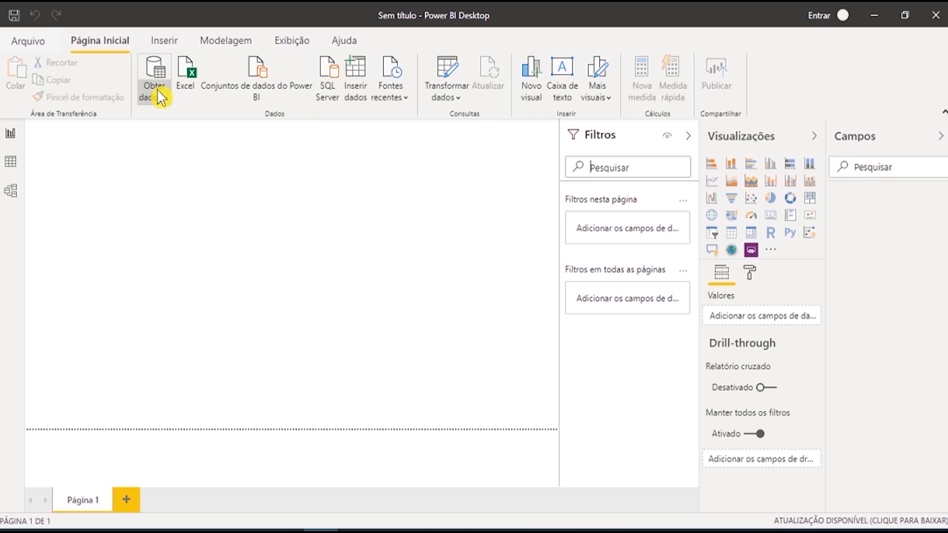
pyautogui.click(201, 263)
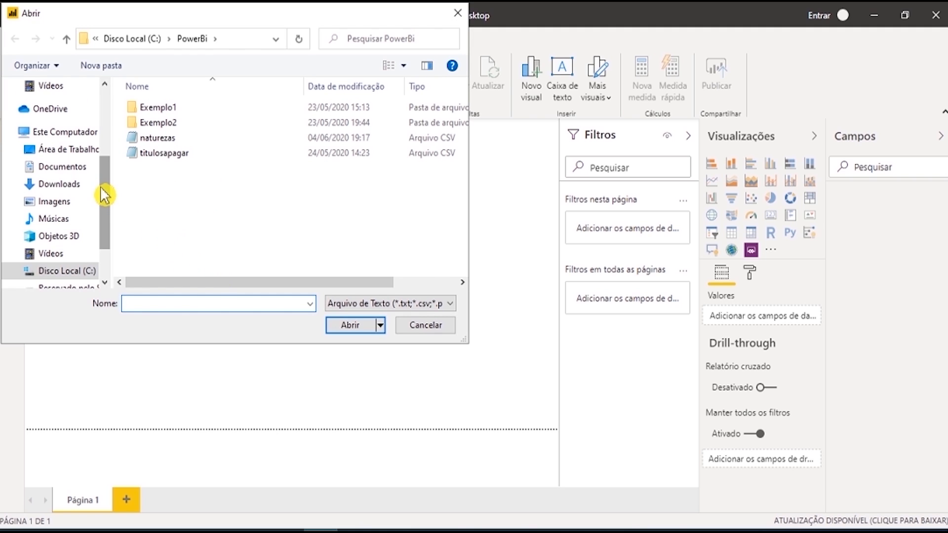
pyautogui.click(74, 273)
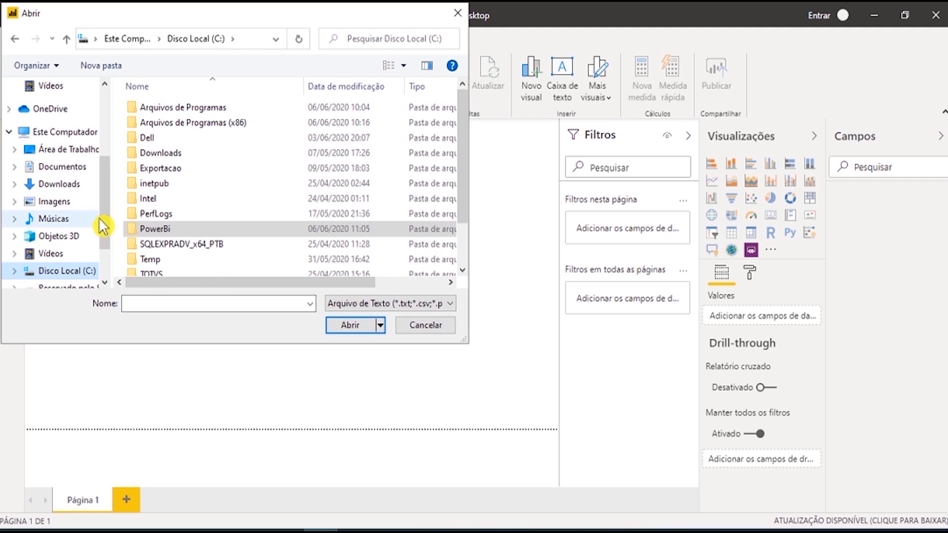
pyautogui.moveTo(103, 222); pyautogui.dragTo(101, 239)
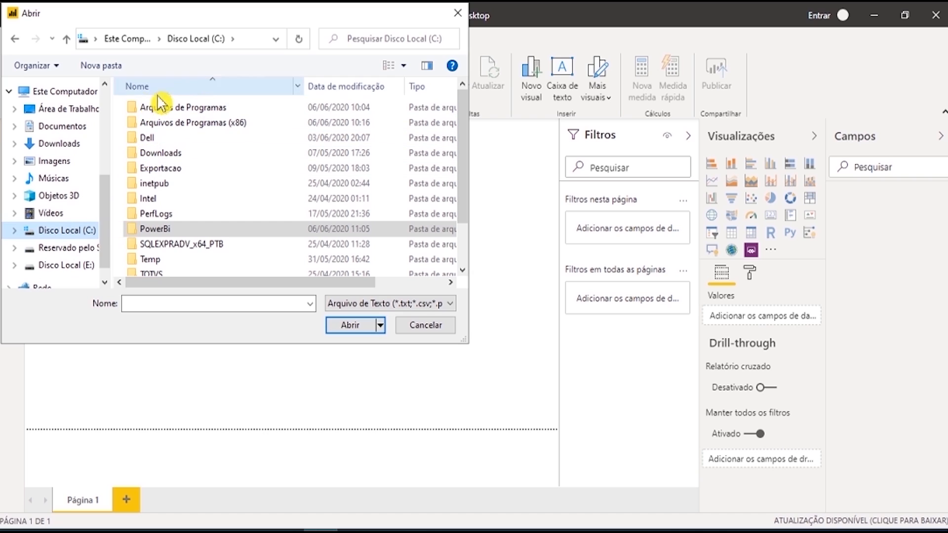
pyautogui.doubleClick(147, 232)
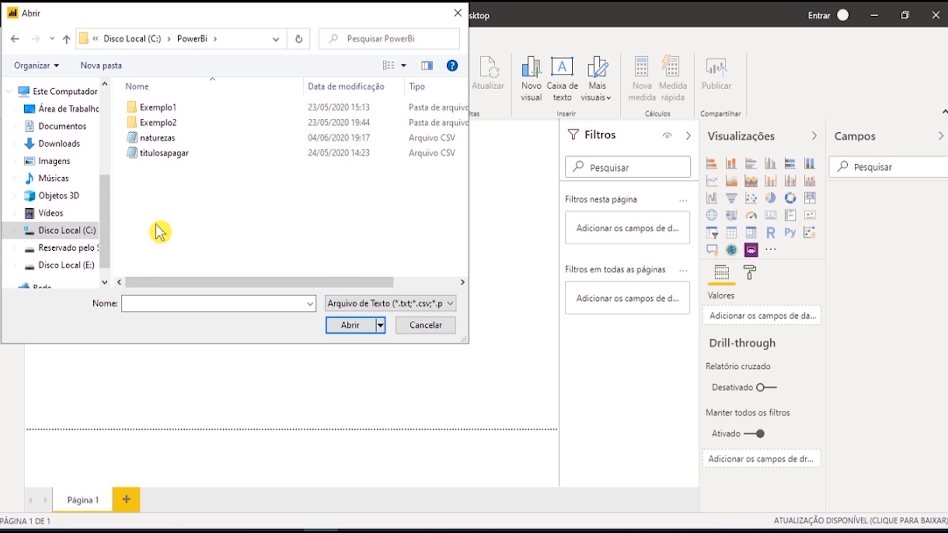
pyautogui.click(174, 144)
pyautogui.click(210, 158)
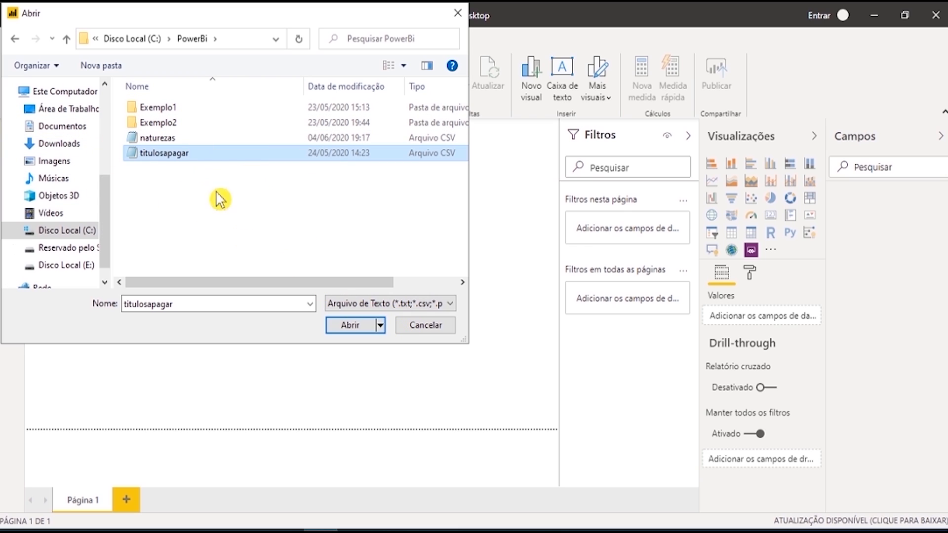
pyautogui.click(358, 327)
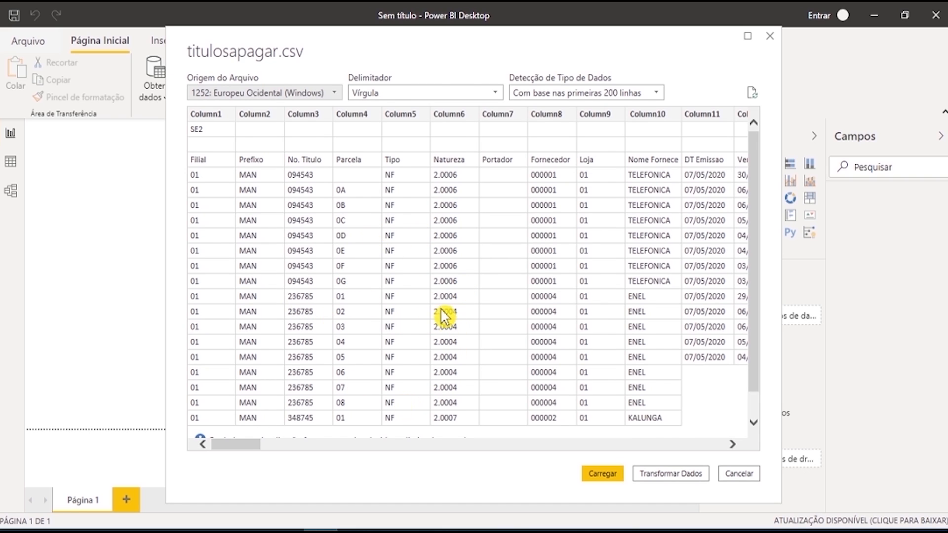
pyautogui.click(738, 473)
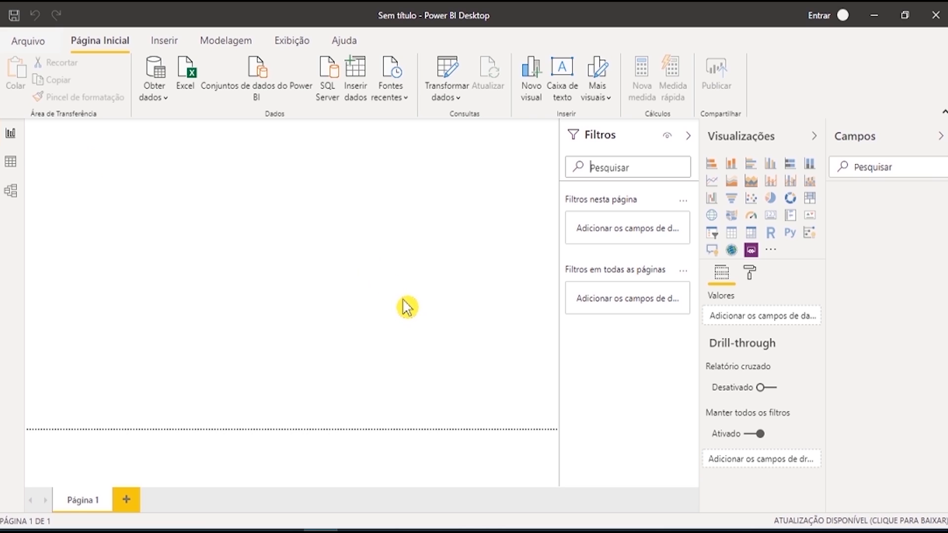
# Connect to the SQL Server PARTICULAR-PC\SQLEXPRESS in Importar mode, leaving the optional database name empty
pyautogui.click(162, 94)
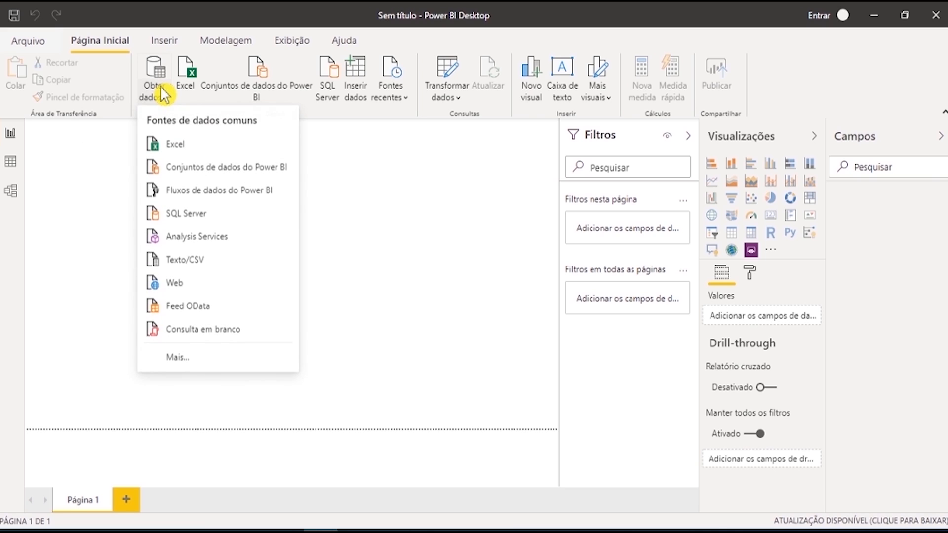
pyautogui.click(200, 215)
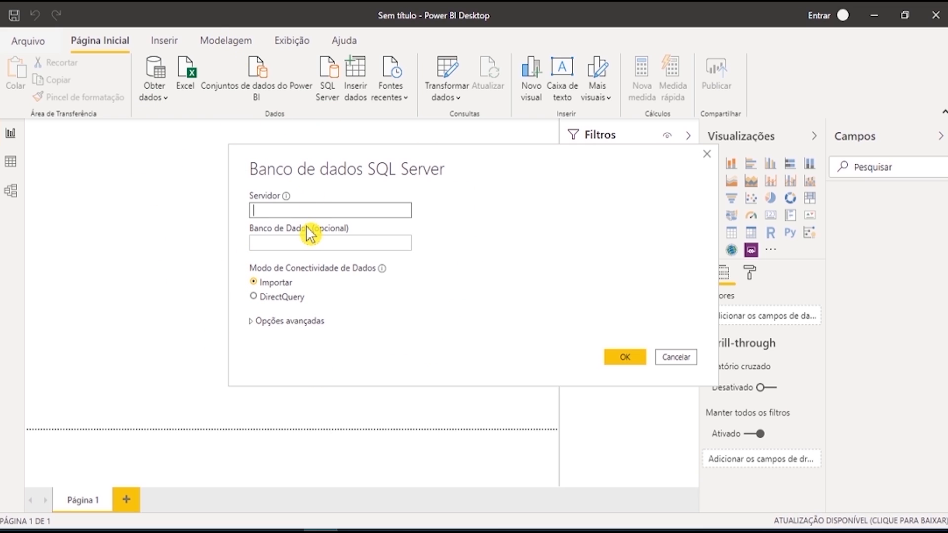
pyautogui.write('PARTICULAR-PC\\SQLEXPRESS')
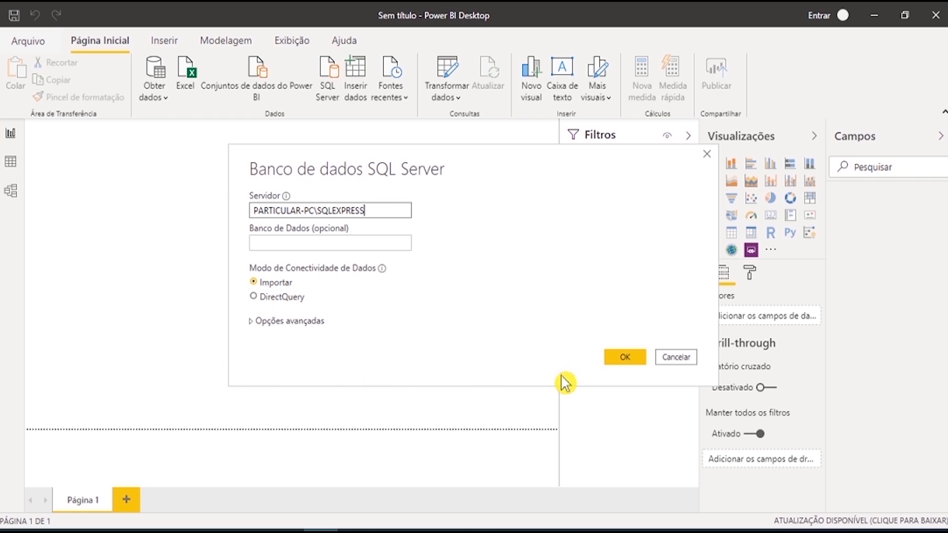
pyautogui.click(627, 357)
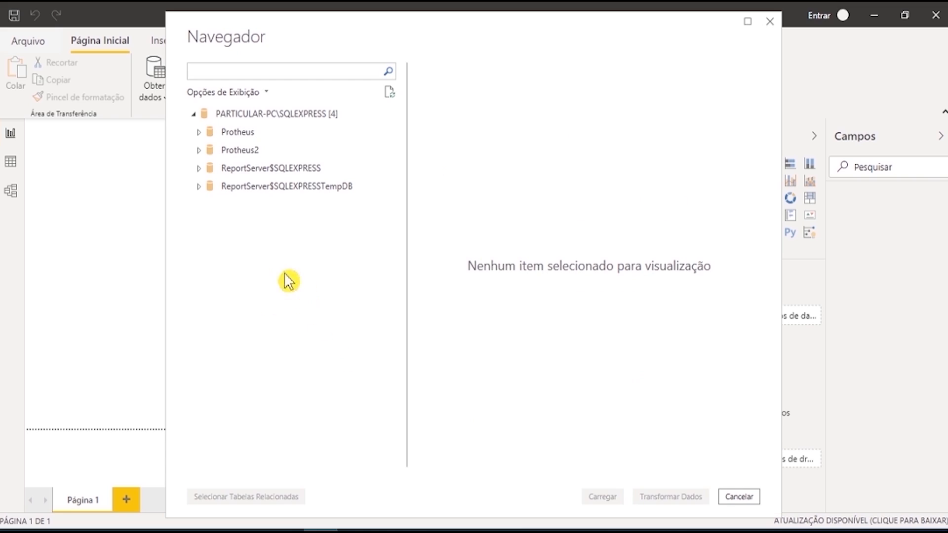
# Load the SE2990 table from the Protheus database into the report and select it among the fields
pyautogui.click(200, 133)
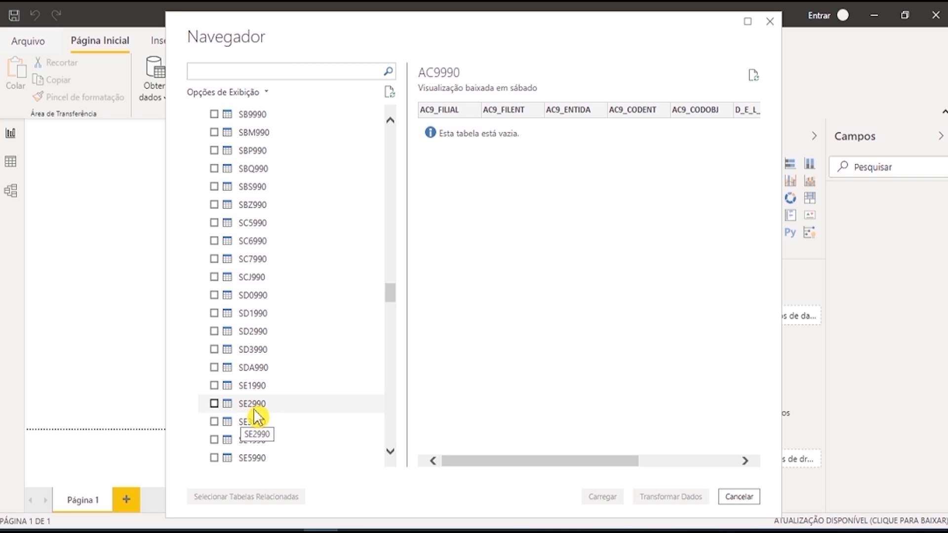
pyautogui.click(214, 404)
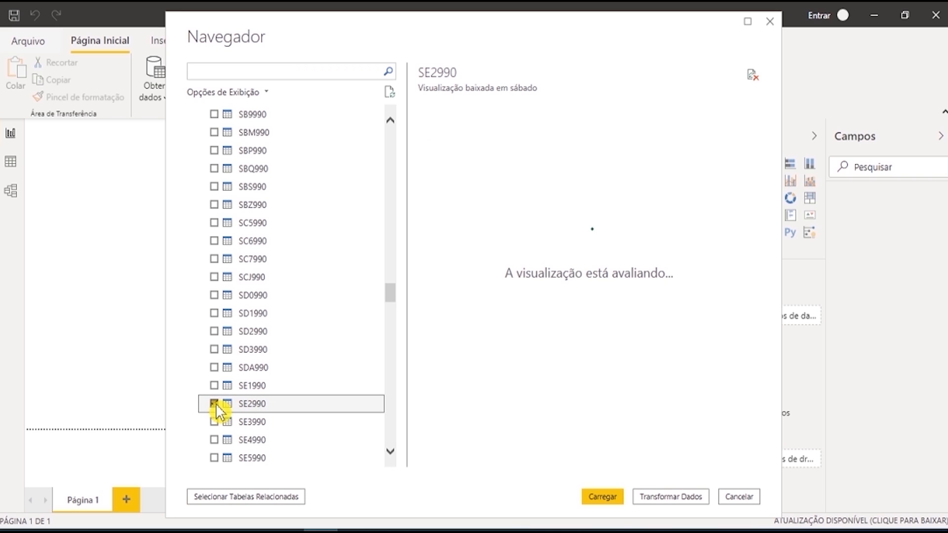
pyautogui.click(603, 496)
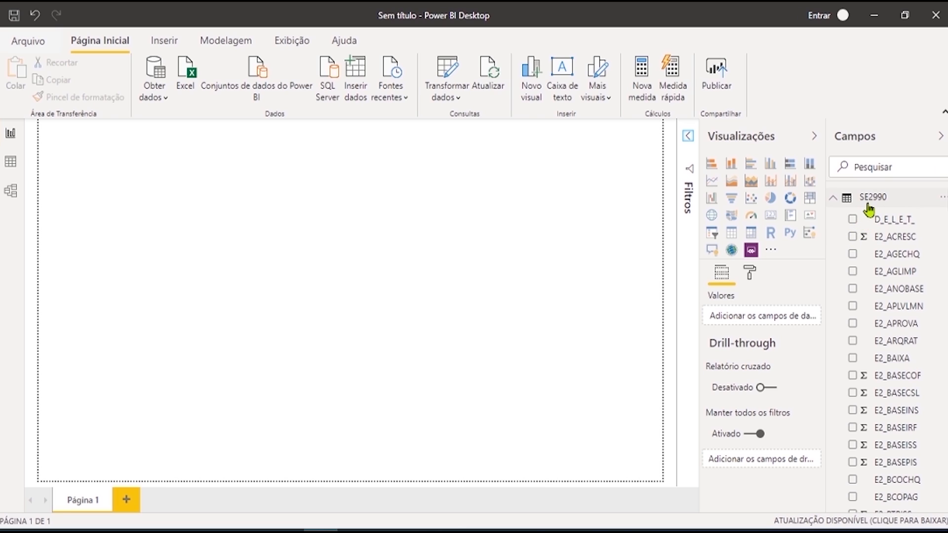
pyautogui.click(834, 199)
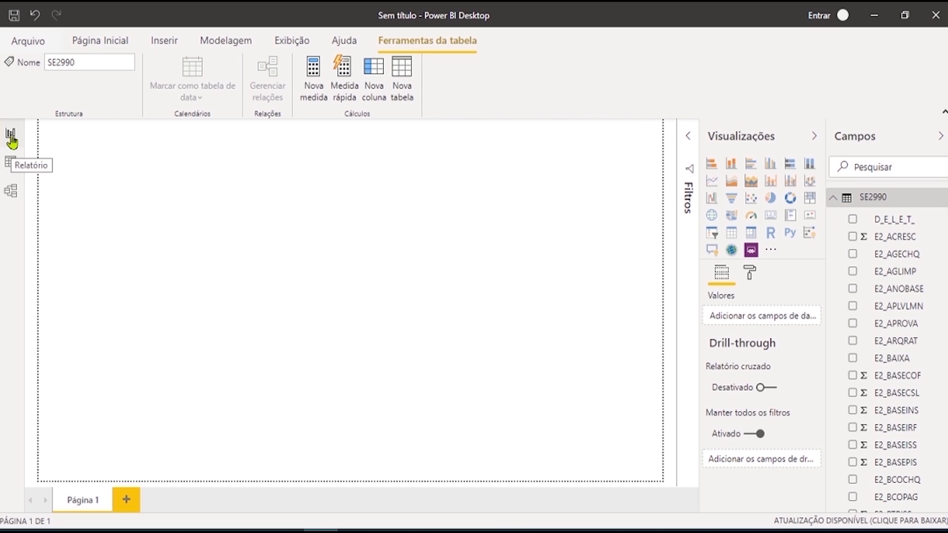